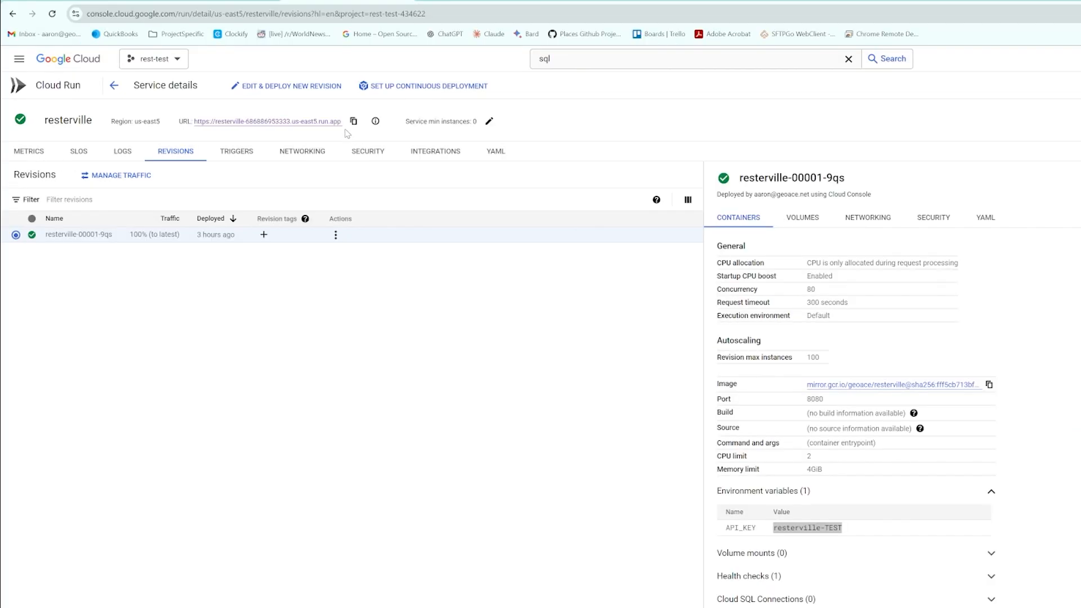
Copy the resterville service URL and open its /pg_service endpoint with the API key parameter in a new tab
left_click(352, 122)
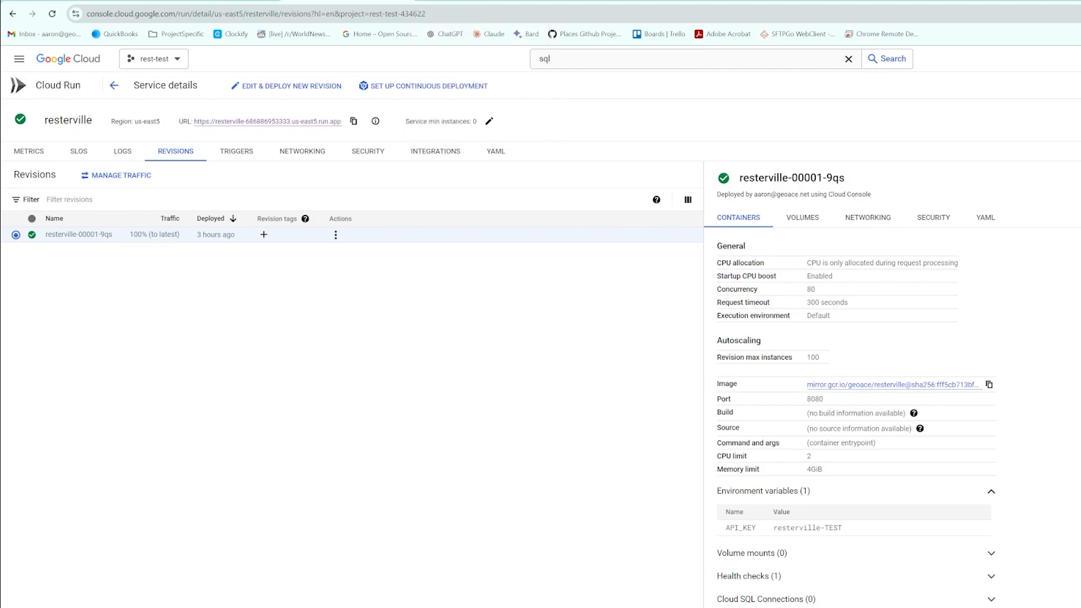
key("ctrl+t")
key("ctrl+v")
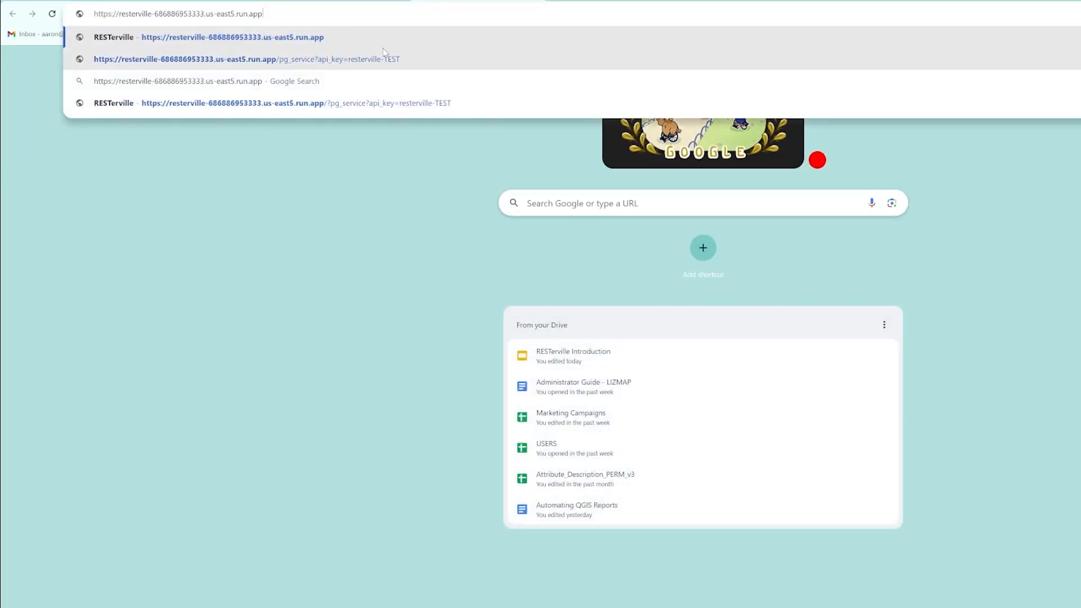
type("/pg_serv")
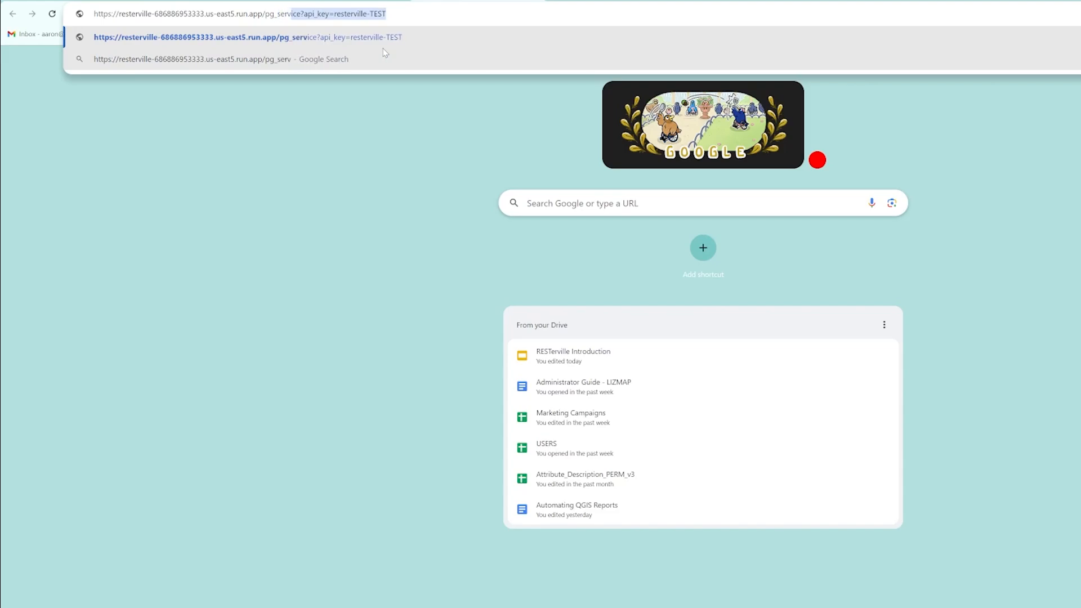
left_click(363, 21)
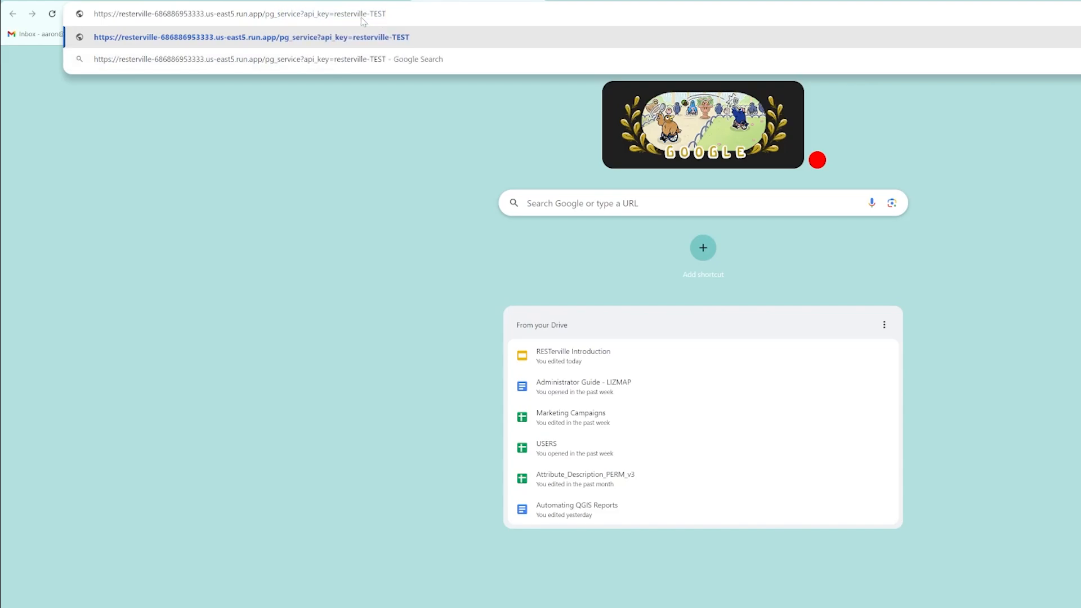
key("Return")
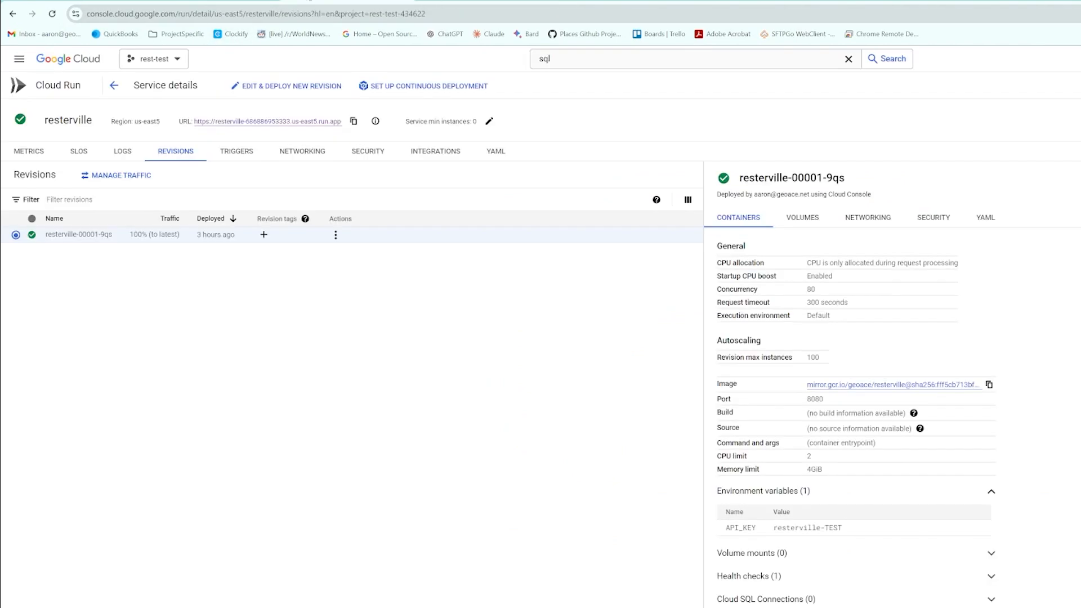
Find Secret Manager through the Cloud console search and enable the Secret Manager API for the project
left_click(572, 59)
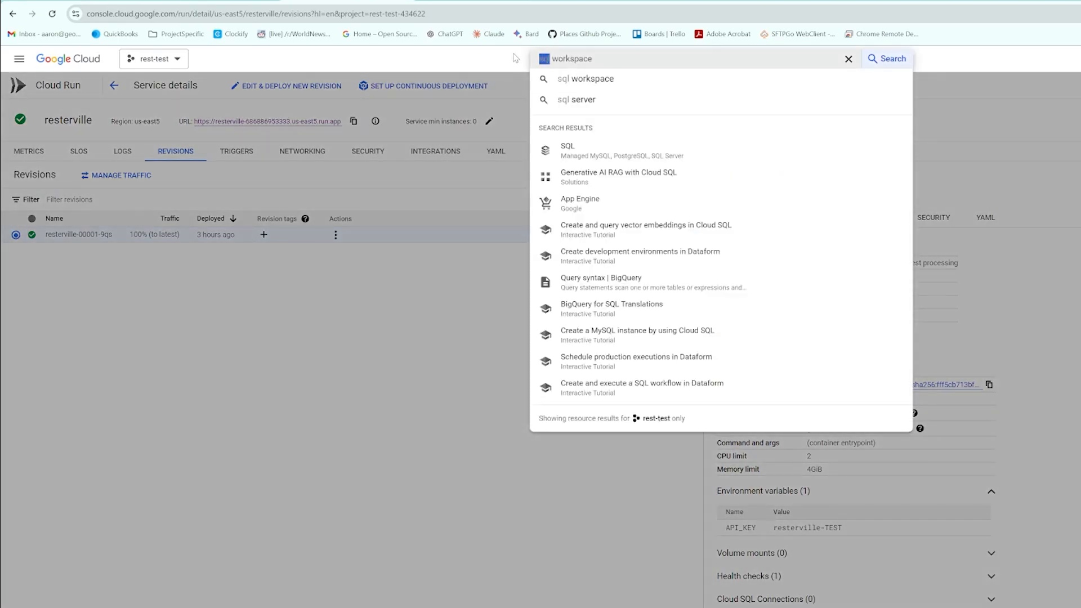
key("ctrl+a")
type("security")
key("BackSpace")
key("BackSpace")
key("BackSpace")
key("BackSpace")
key("BackSpace")
type("re")
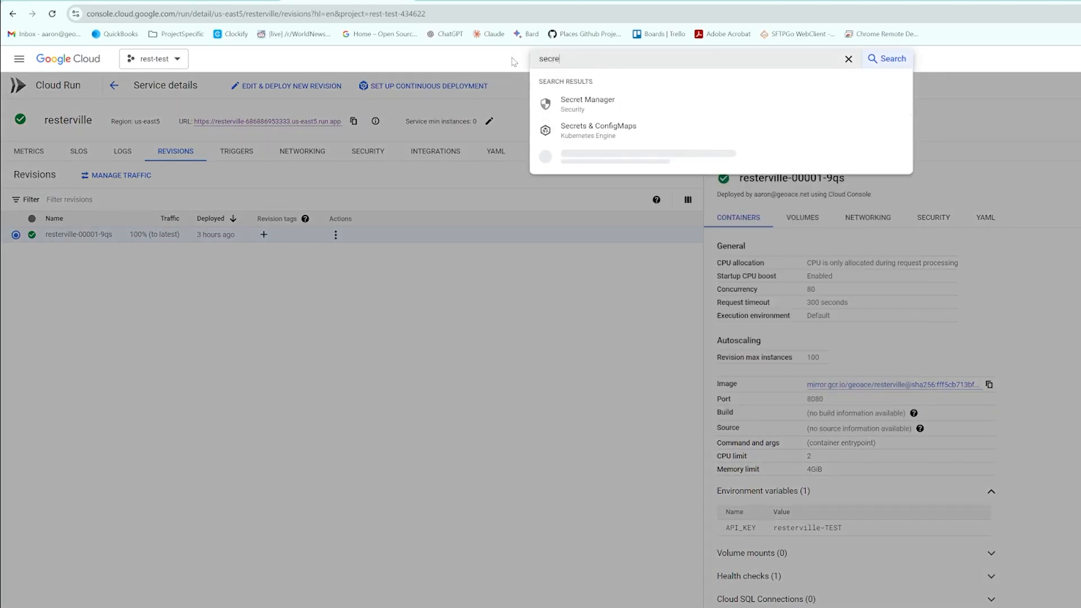
left_click(604, 111)
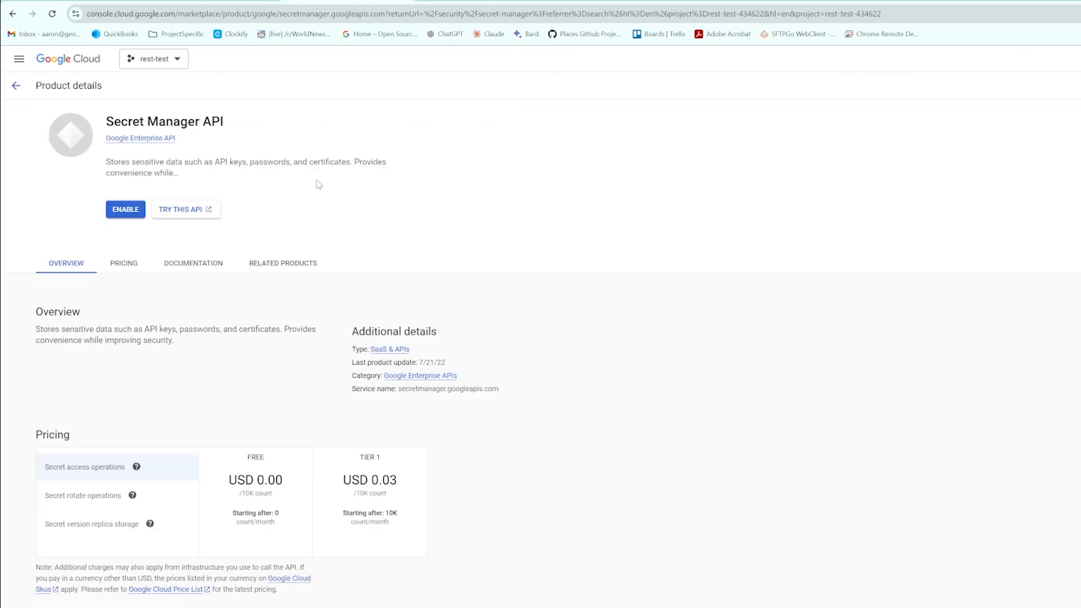
left_click(126, 209)
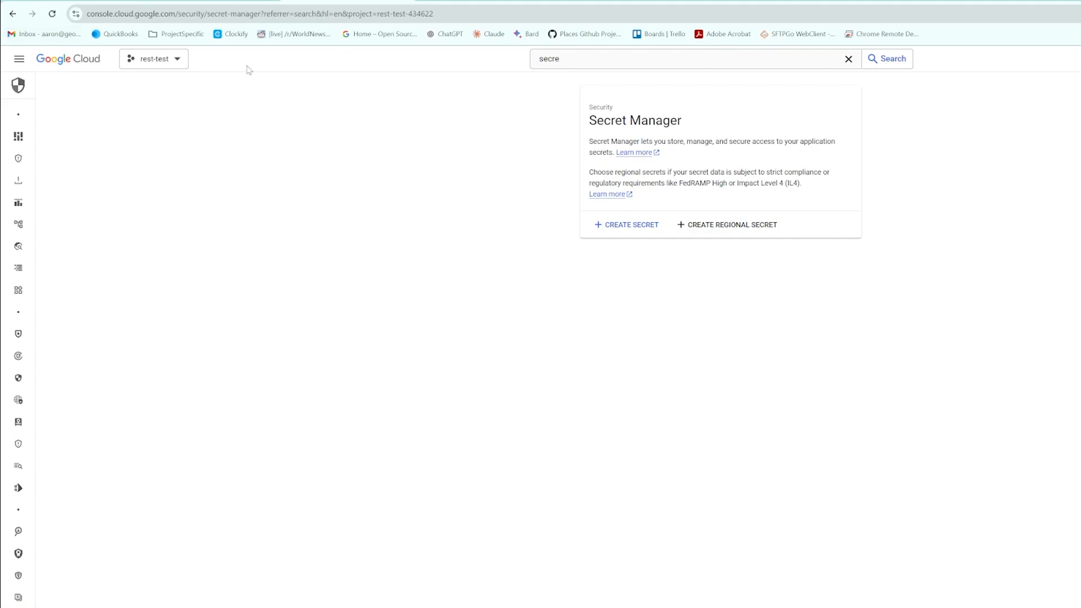
Start creating a secret and name it resterville_pg_connections
left_click(614, 233)
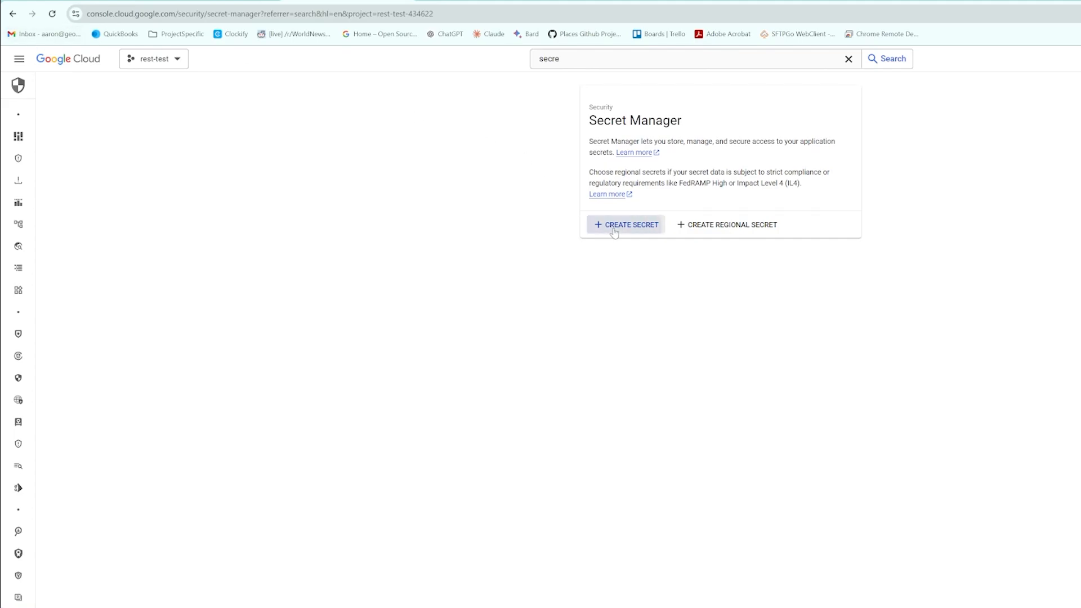
type("p")
key("BackSpace")
type("restervic")
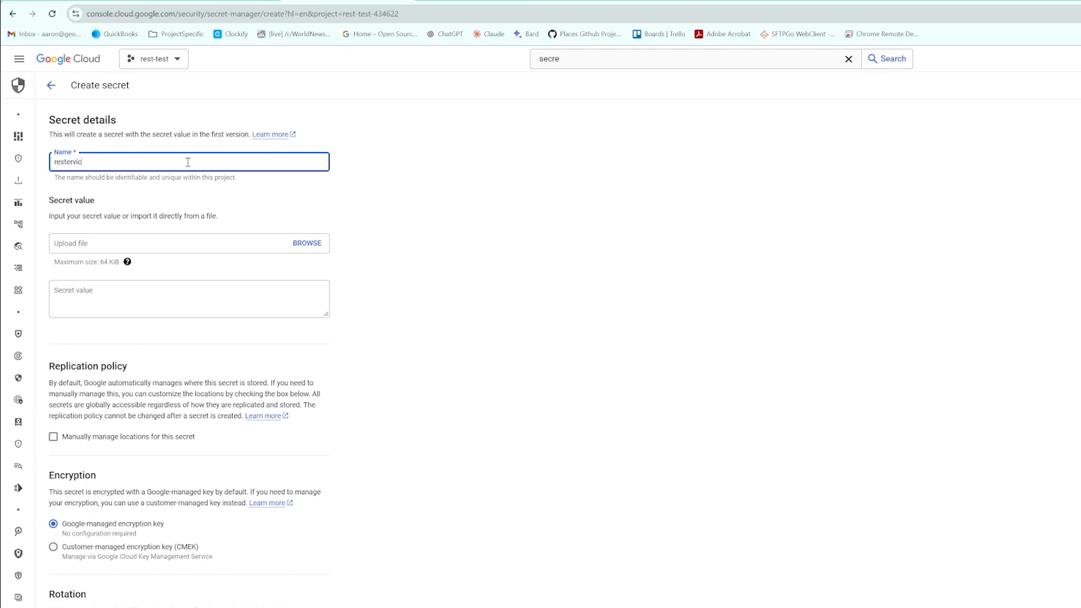
key("BackSpace")
type("lle_")
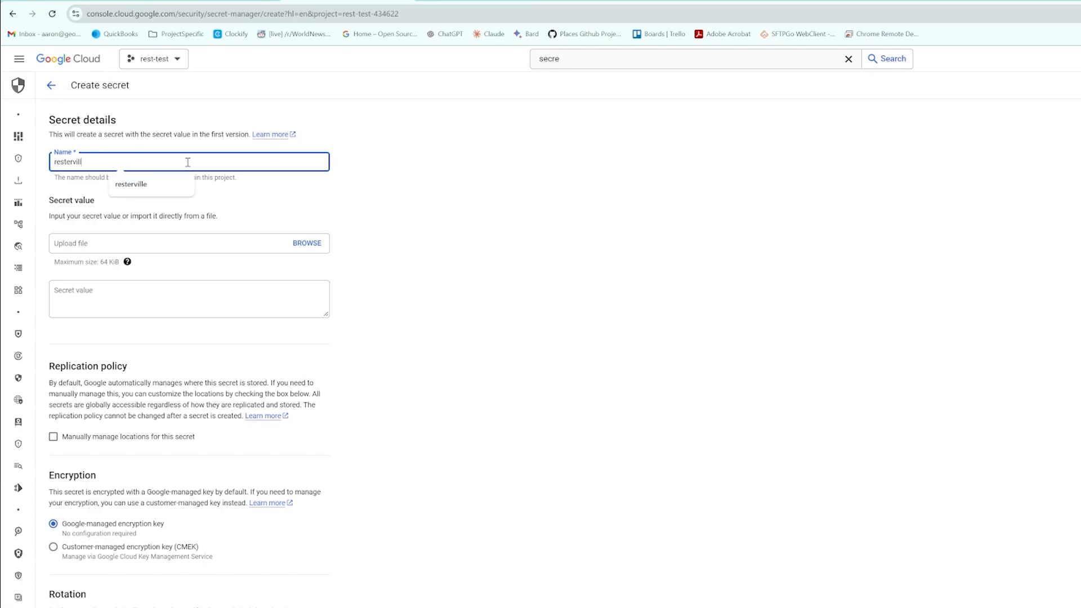
type("pg_connections")
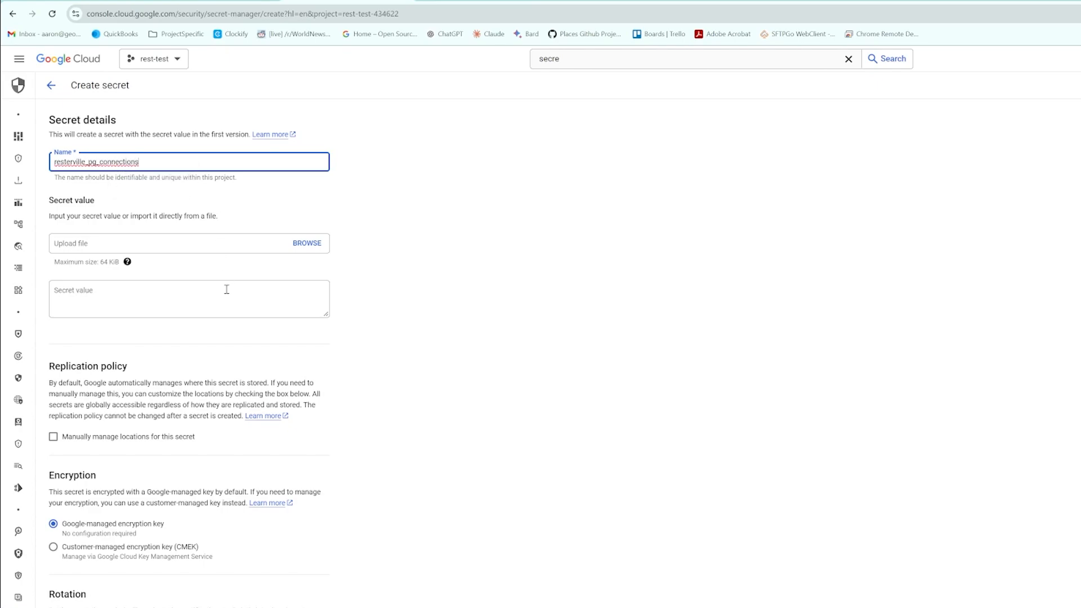
Paste the PG_CONNECTION string with database name, user, host, port and database password as the secret value
left_click(148, 290)
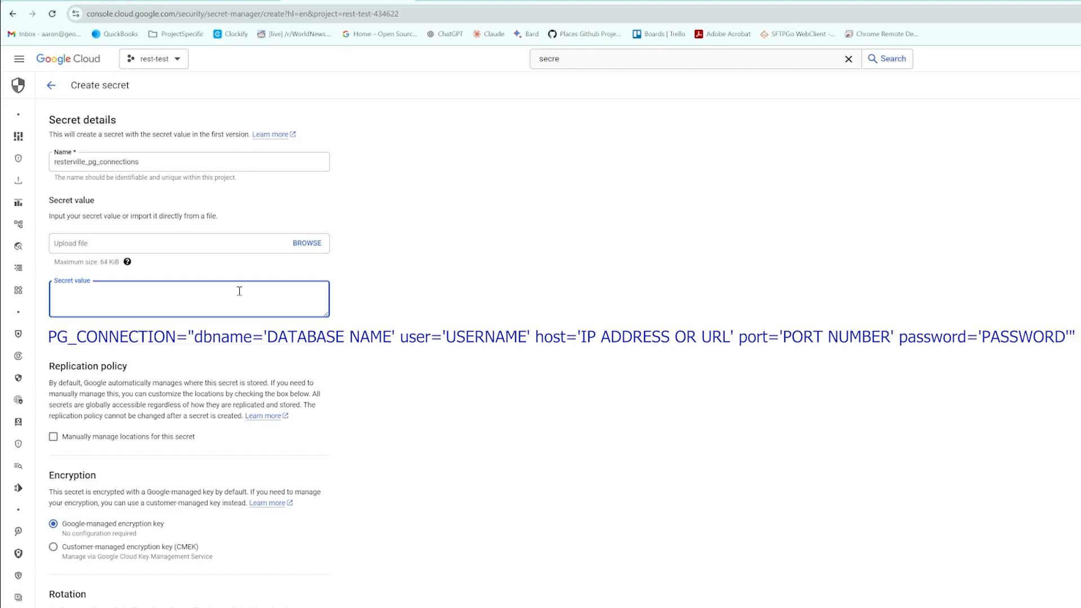
key("ctrl+v")
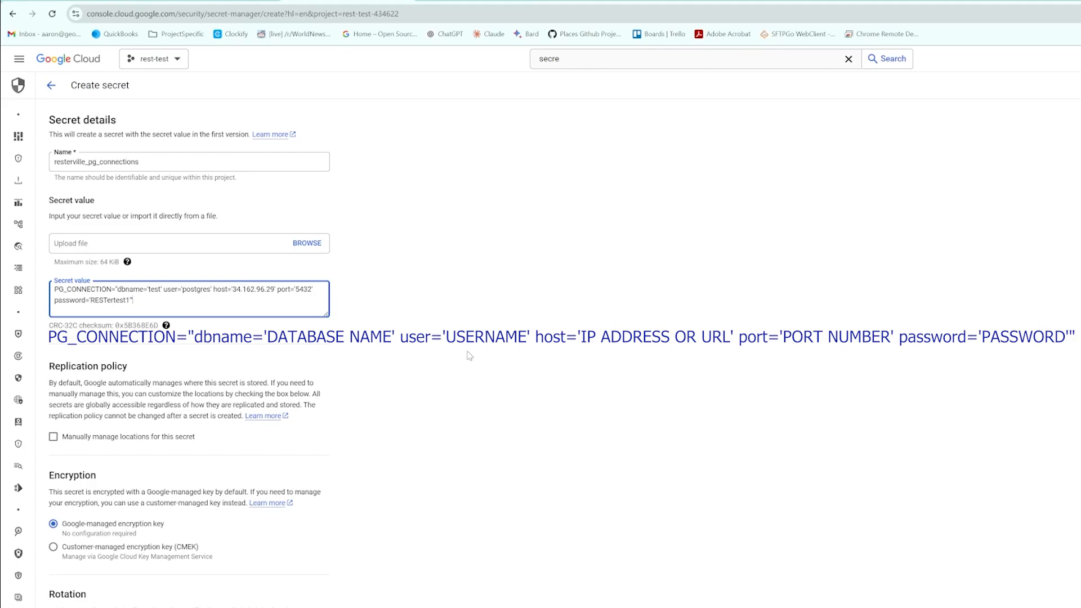
type(";;")
left_click_drag(129, 302, 103, 292)
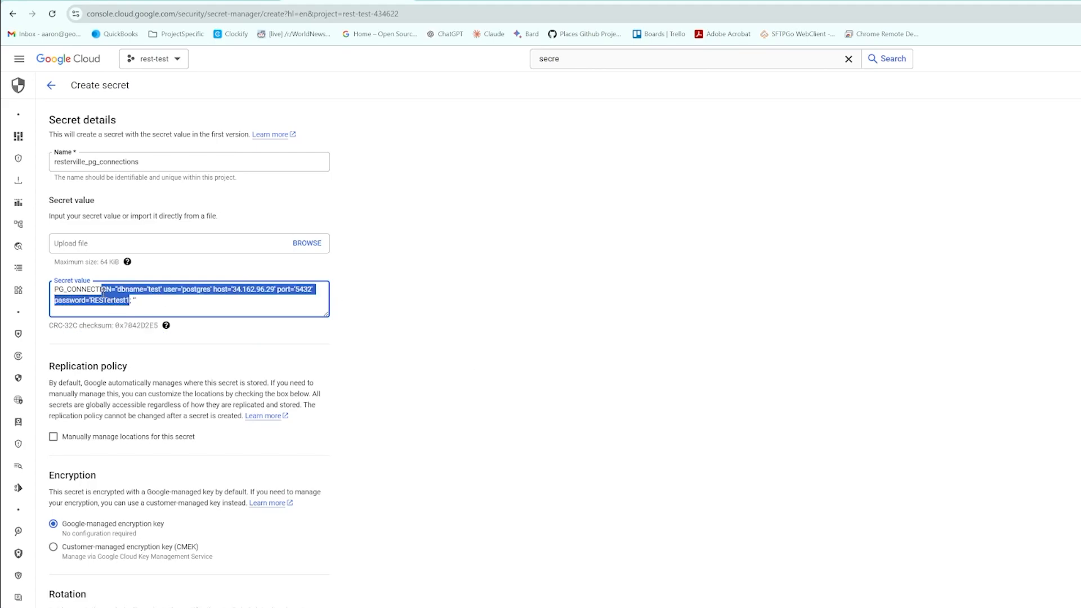
key("ctrl+z")
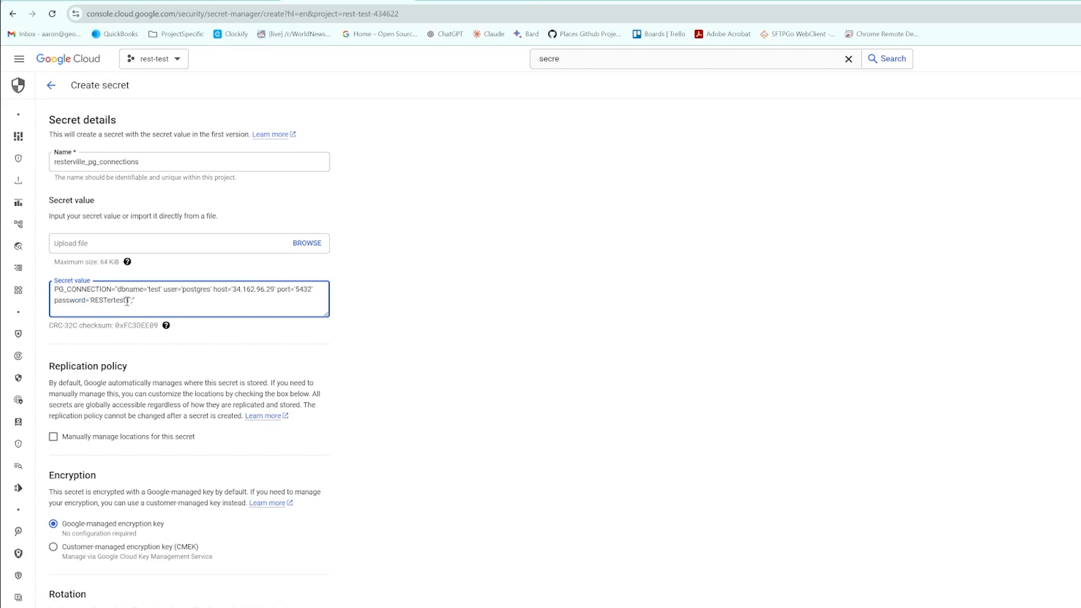
Append a semicolon and a second copy of the connection details for database test1 to the secret value, and create the secret
mouse_move(131, 301)
left_mouse_down()
mouse_move(85, 288)
mouse_move(118, 288)
left_mouse_up()
key("ctrl+c")
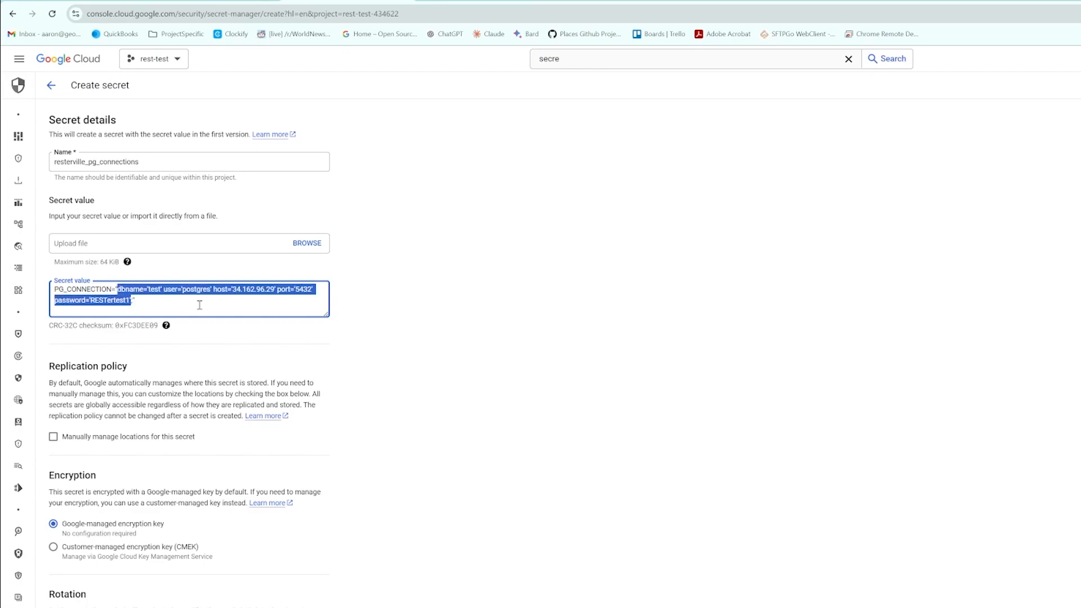
left_click(133, 301)
type(";")
key("ctrl+v")
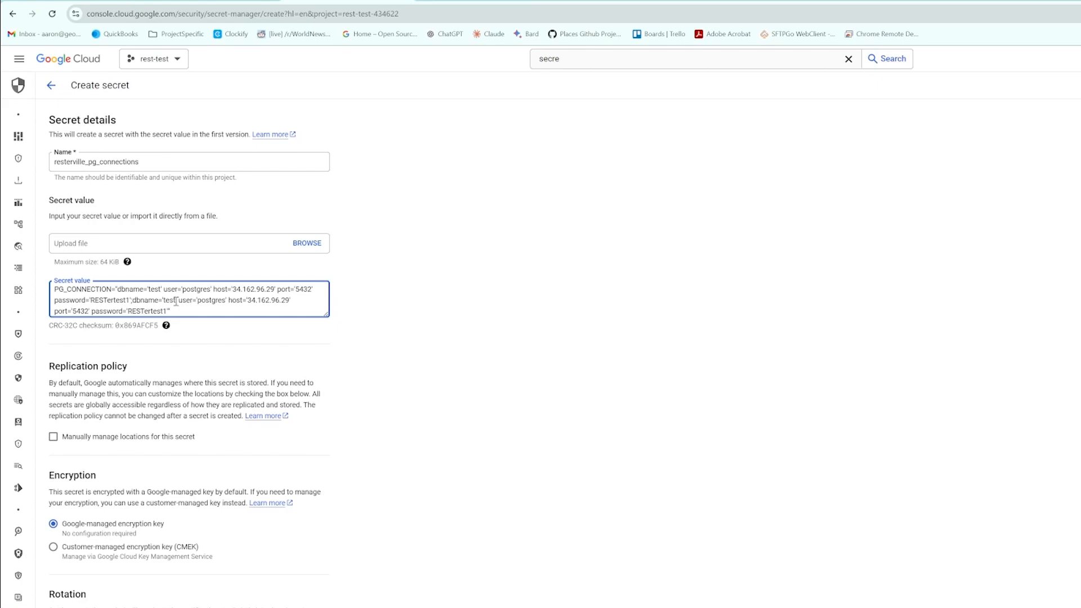
type("1")
left_click(79, 607)
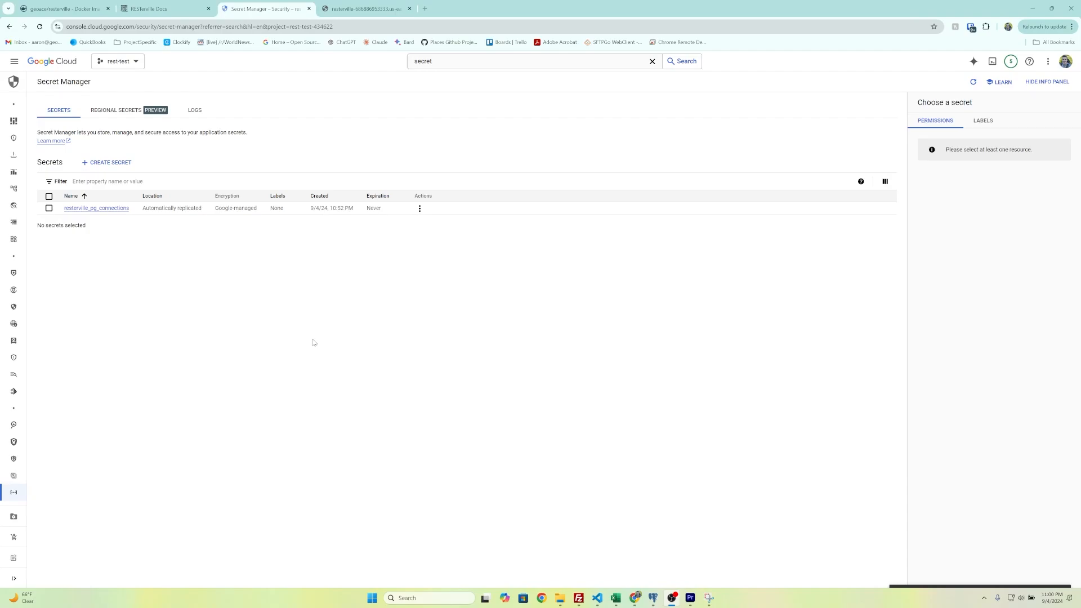
Search the console for IAM and open the project's IAM permissions page
left_click(444, 62)
type("iam & admin")
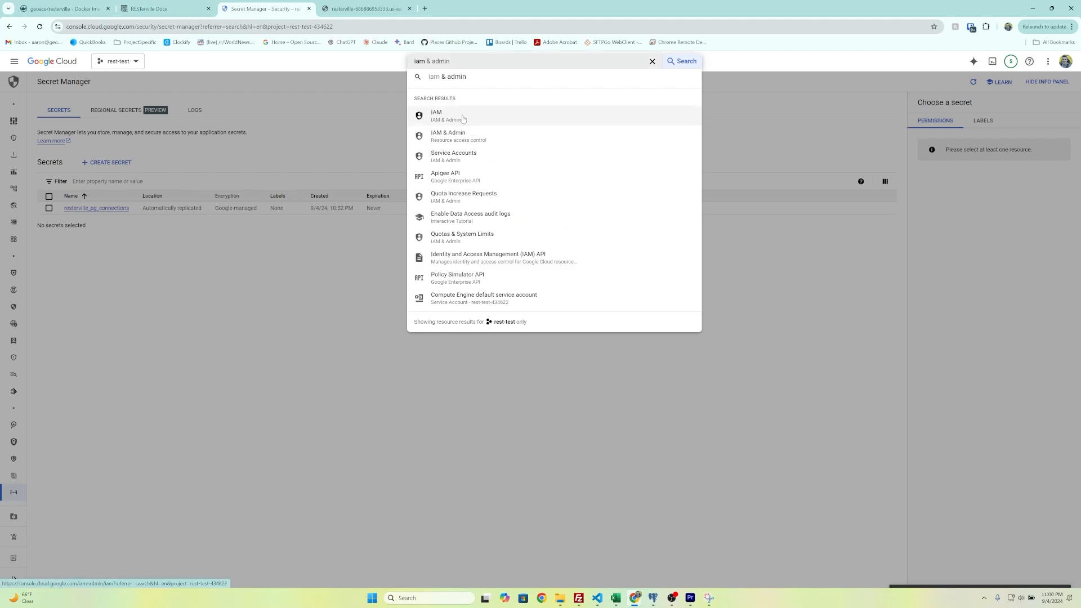
left_click(462, 119)
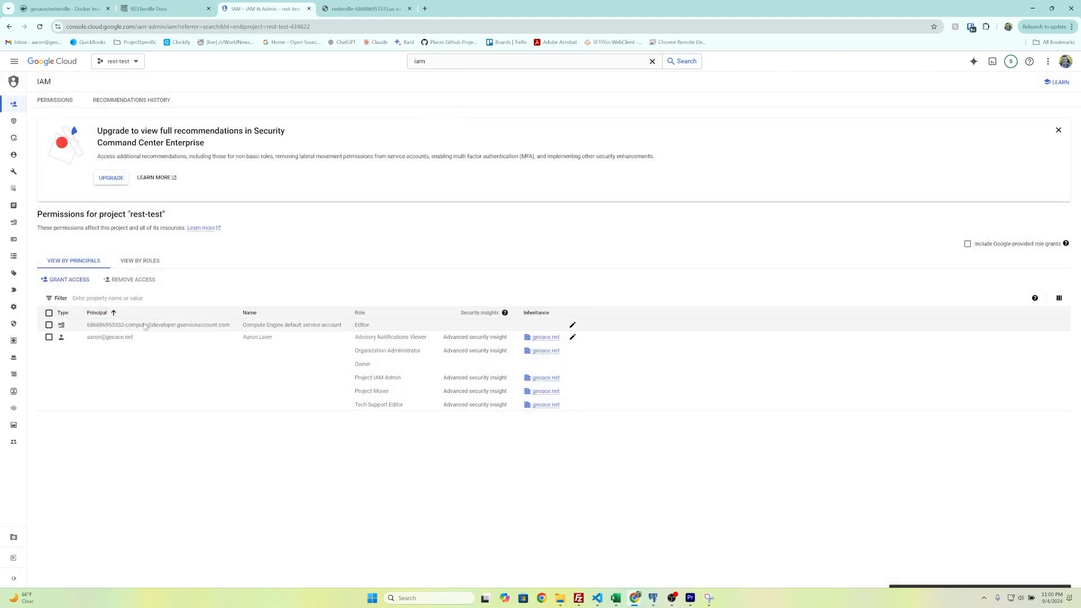
Add the Secret Manager Secret Accessor role to the Compute Engine default service account and save the change
left_click(572, 325)
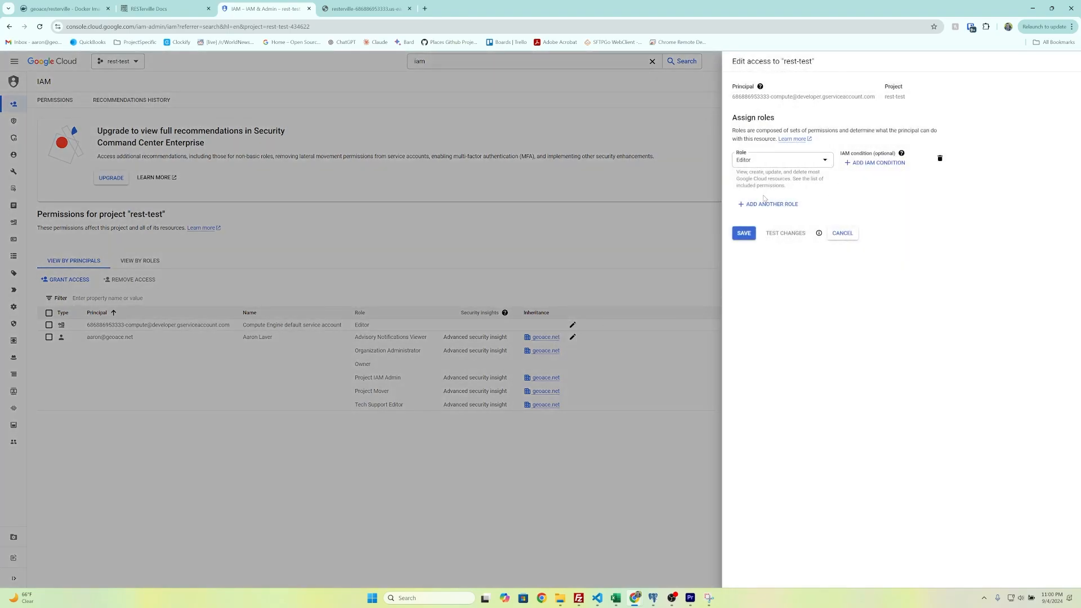
left_click(770, 204)
left_click(794, 208)
type("secret")
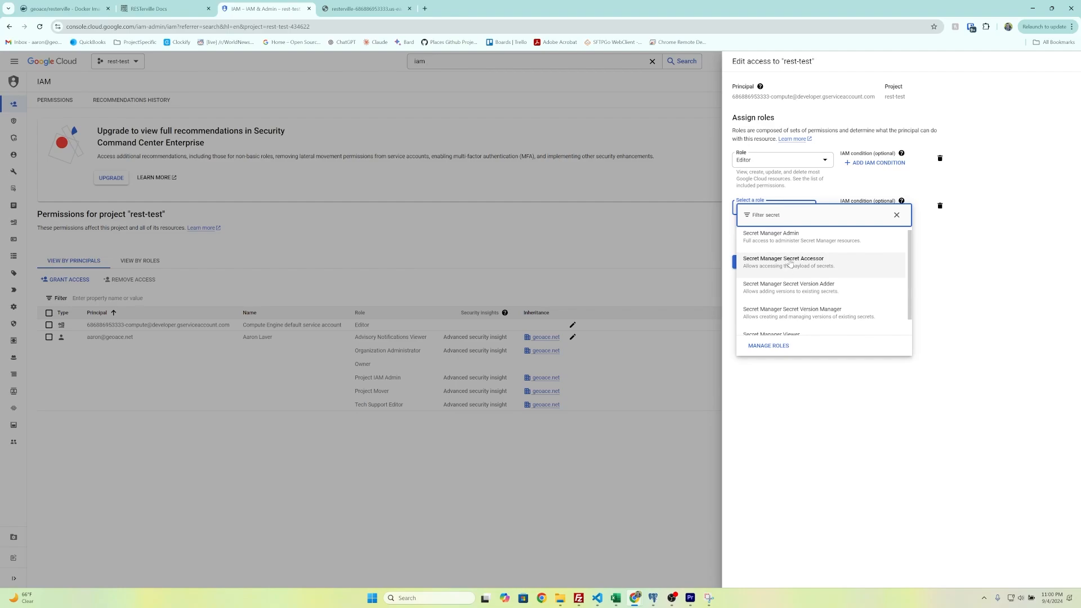
left_click(790, 269)
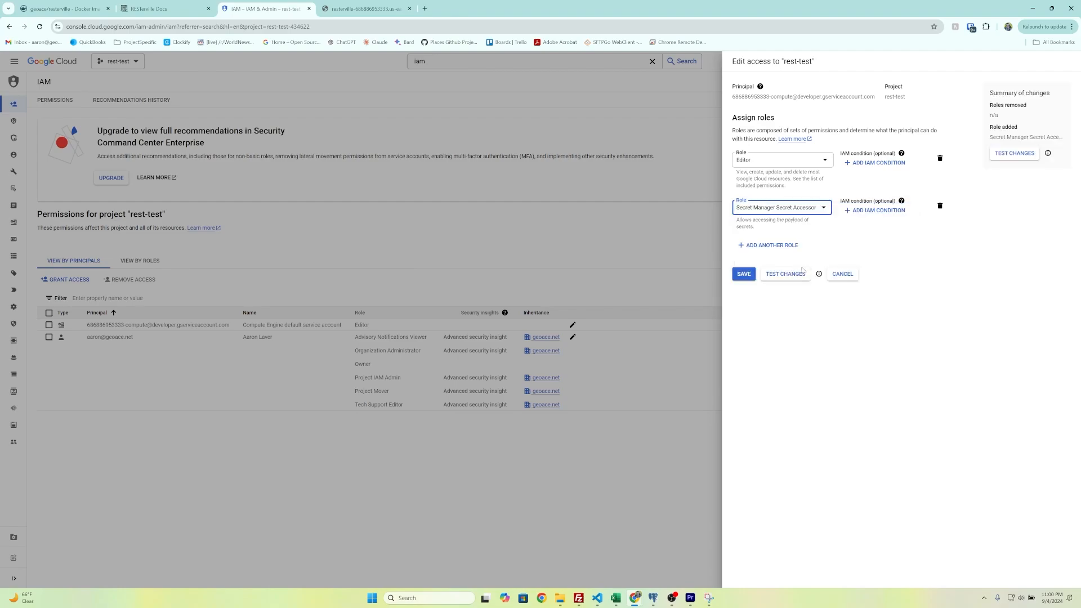
left_click(753, 276)
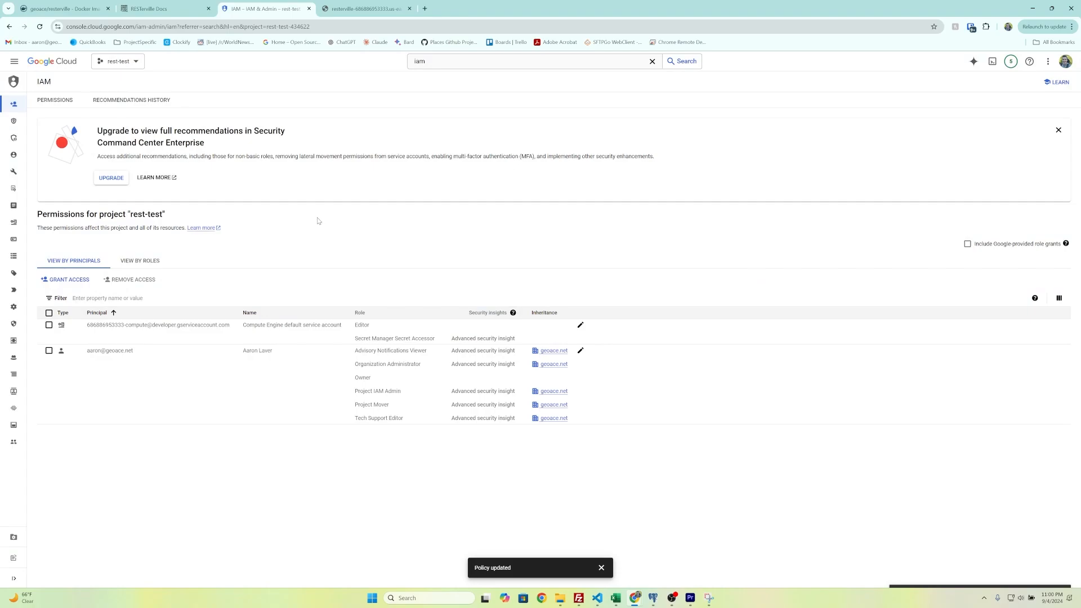
Search the console for Cloud Run and open the resterville service's details
double_click(425, 60)
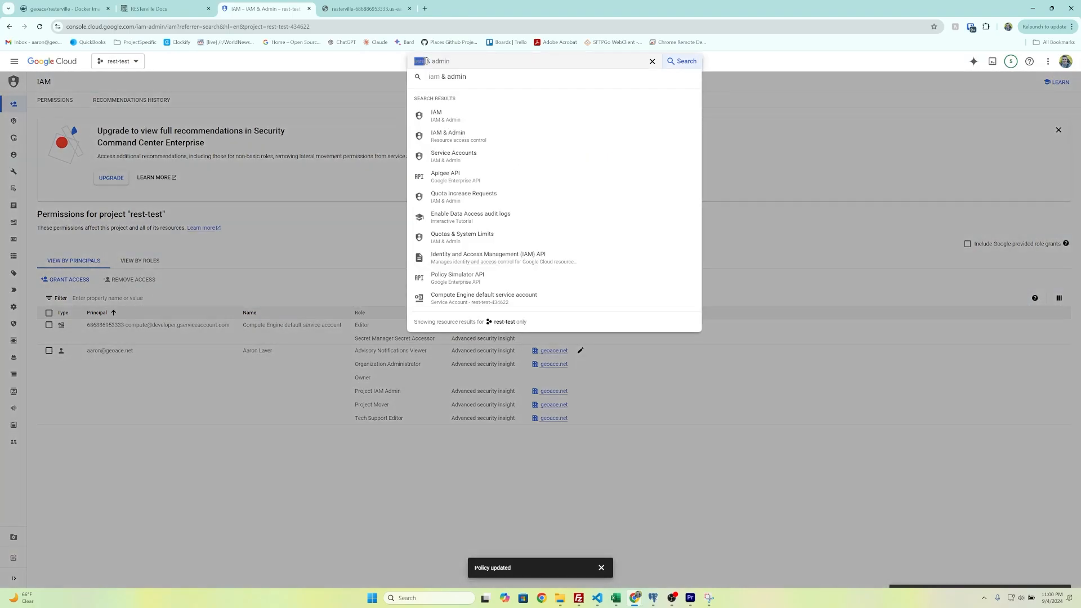
type("cloud")
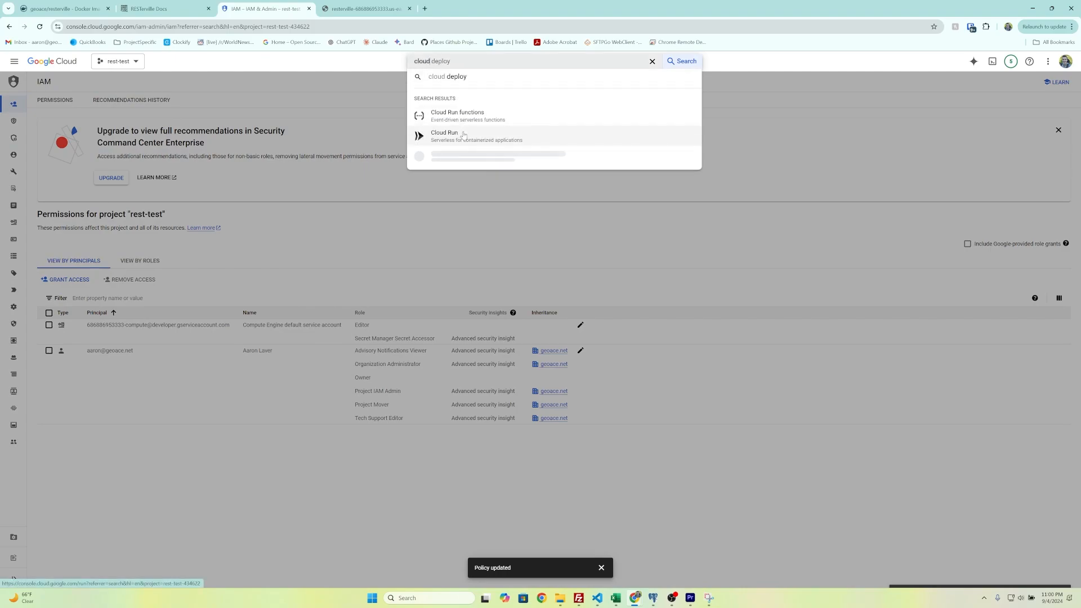
left_click(463, 136)
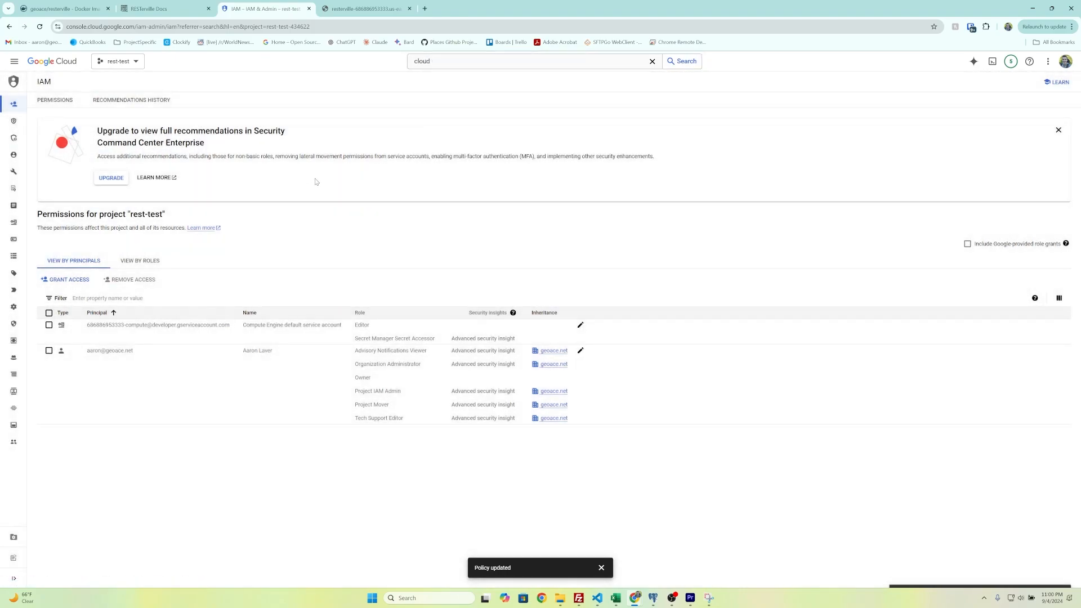
left_click(476, 60)
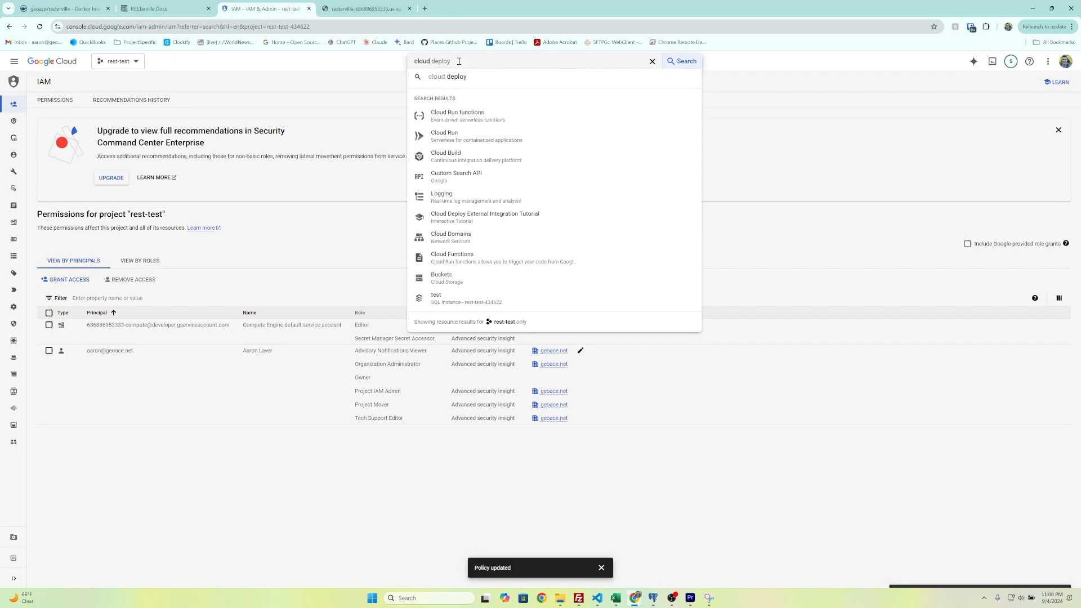
left_click(463, 134)
left_click(51, 167)
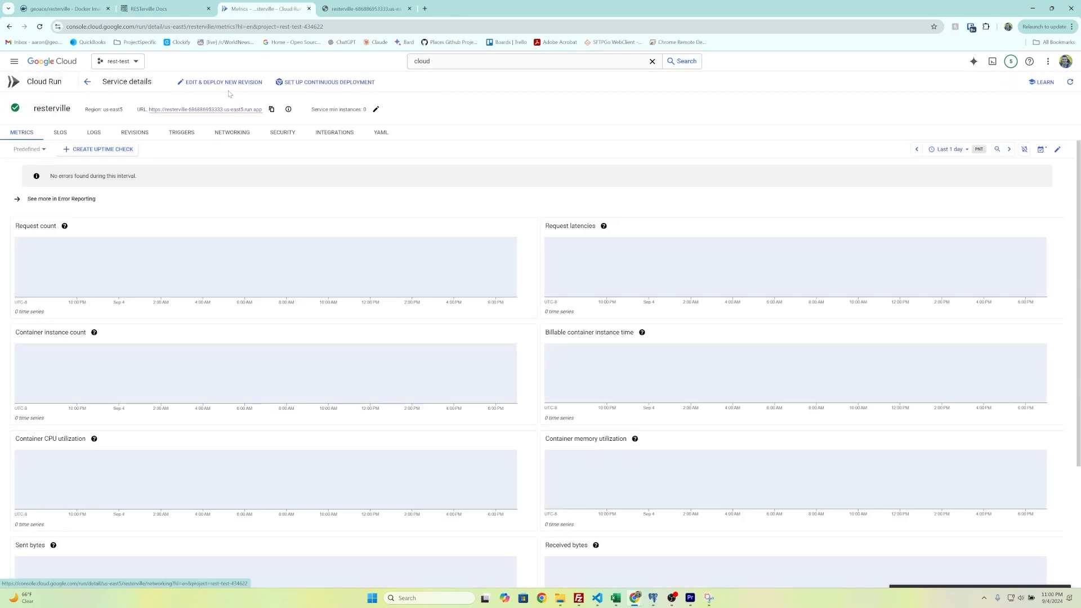
In a new revision of the service, expose the latest version of secret resterville_pg_connections as the environment variable PG_CONNECTION
left_click(226, 85)
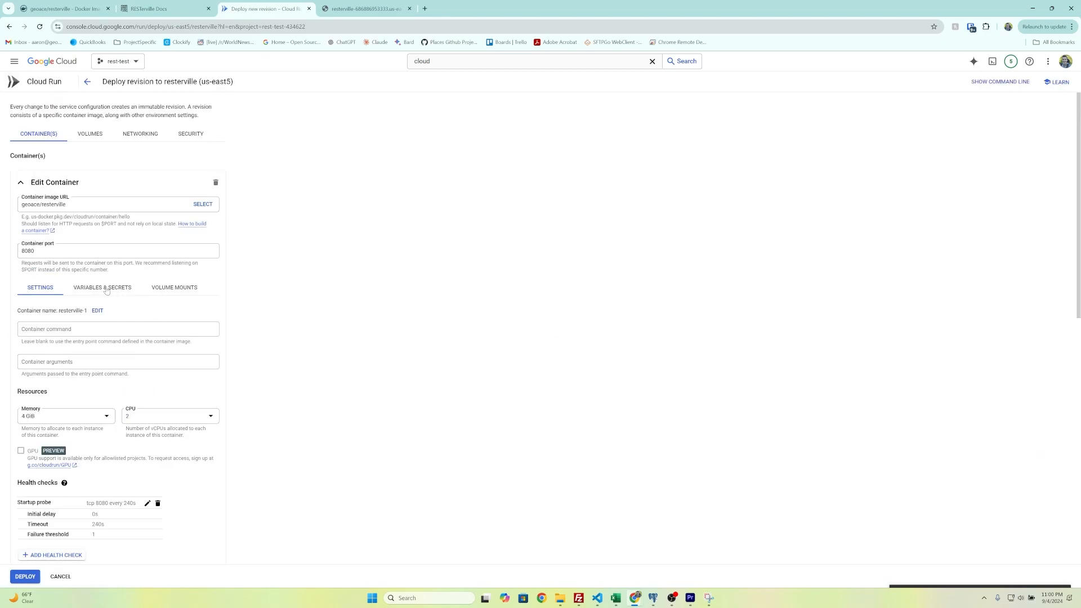
left_click(106, 290)
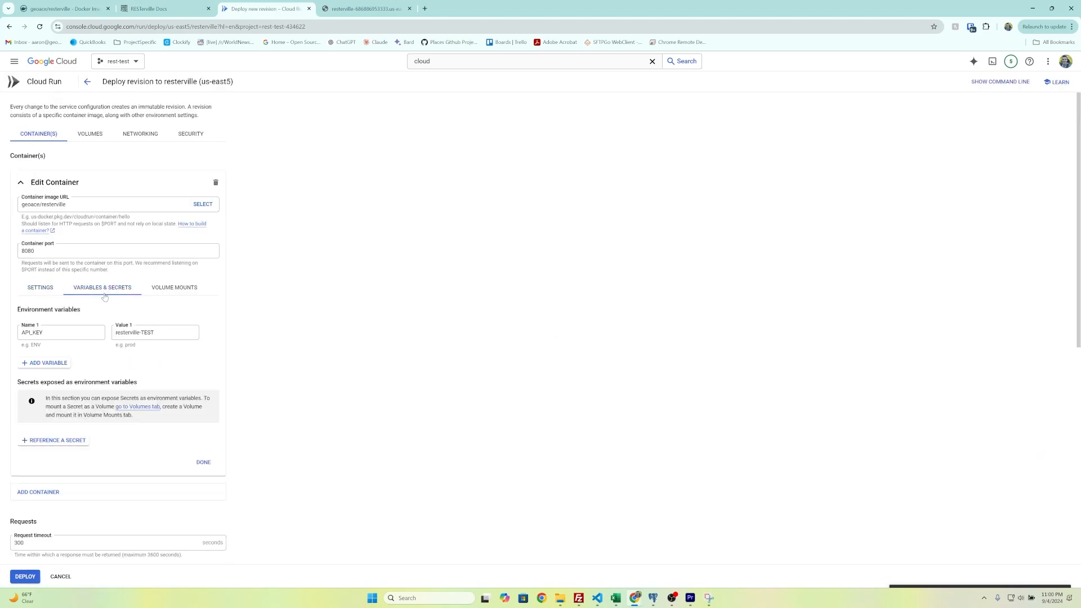
left_click(60, 442)
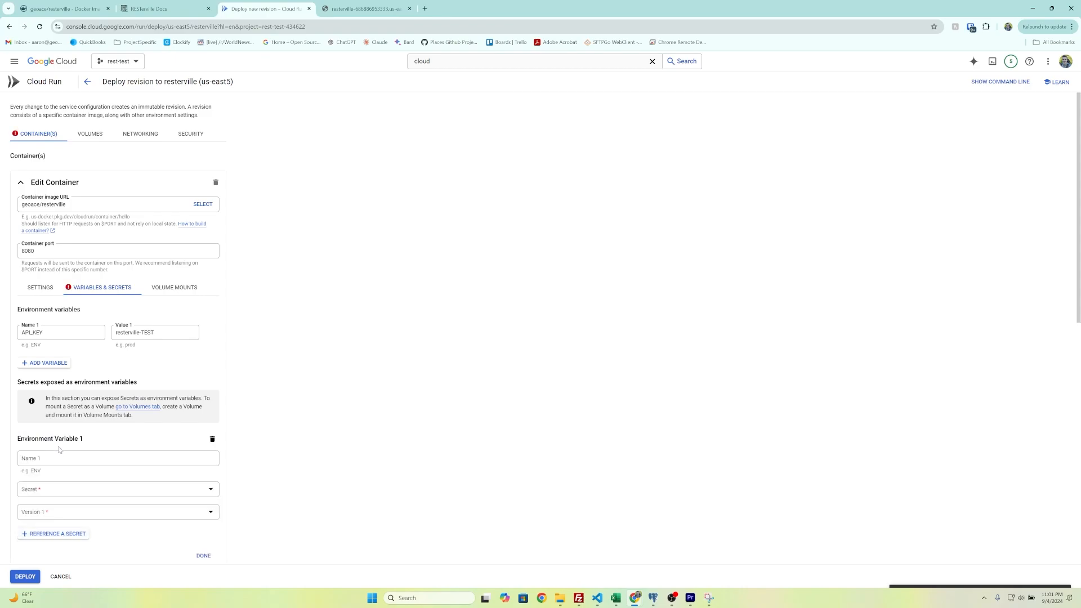
left_click(58, 458)
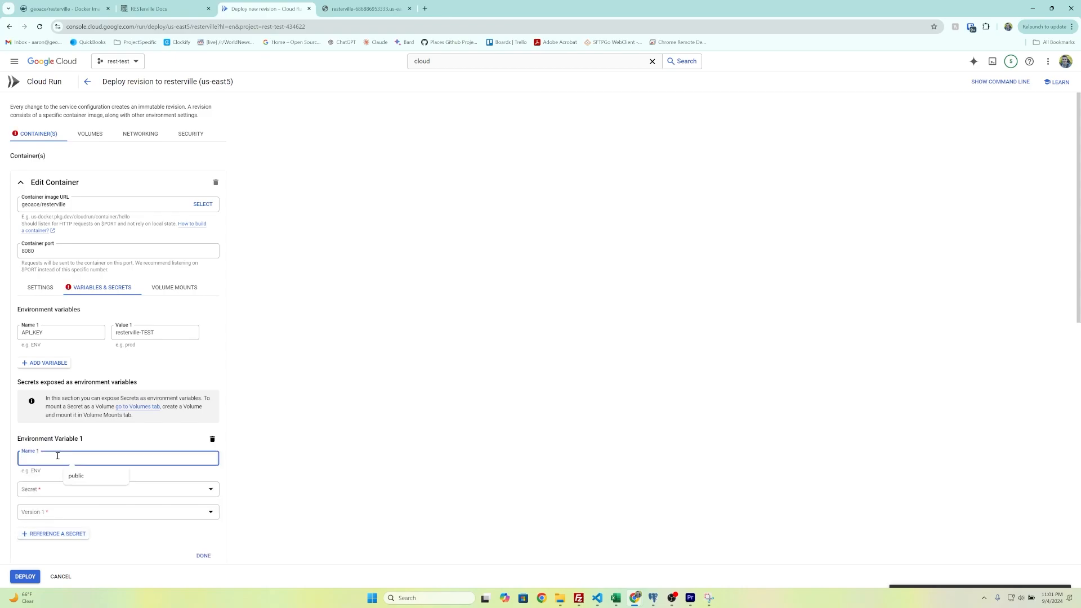
type("PG_CONNECTION")
left_click(40, 490)
left_click(54, 518)
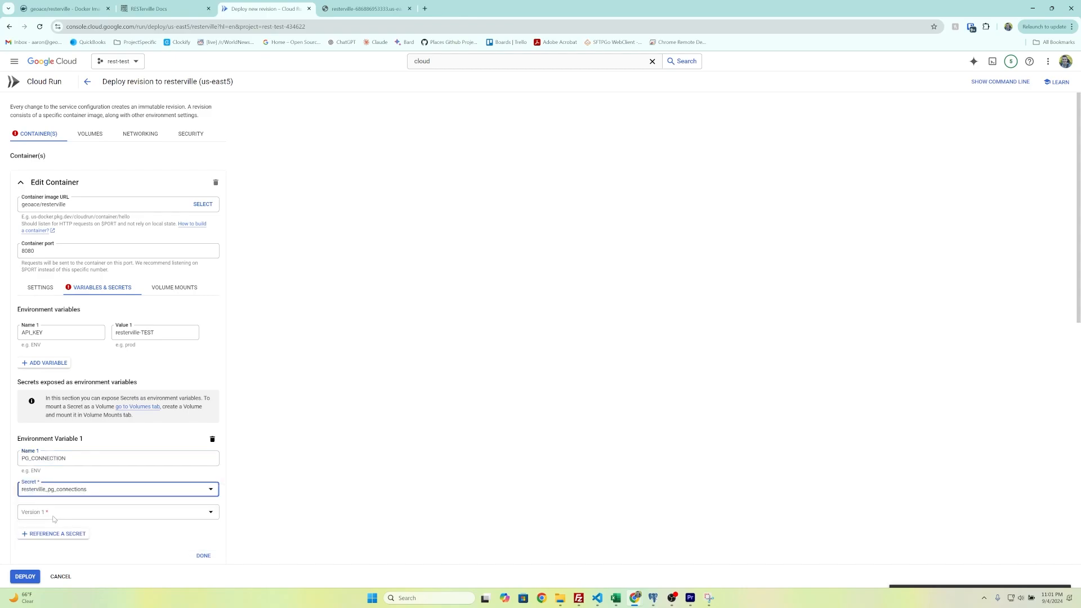
left_click(54, 518)
left_click(51, 519)
Finish editing the container and deploy the new revision of the resterville service
scroll(419, 478, "down", 1)
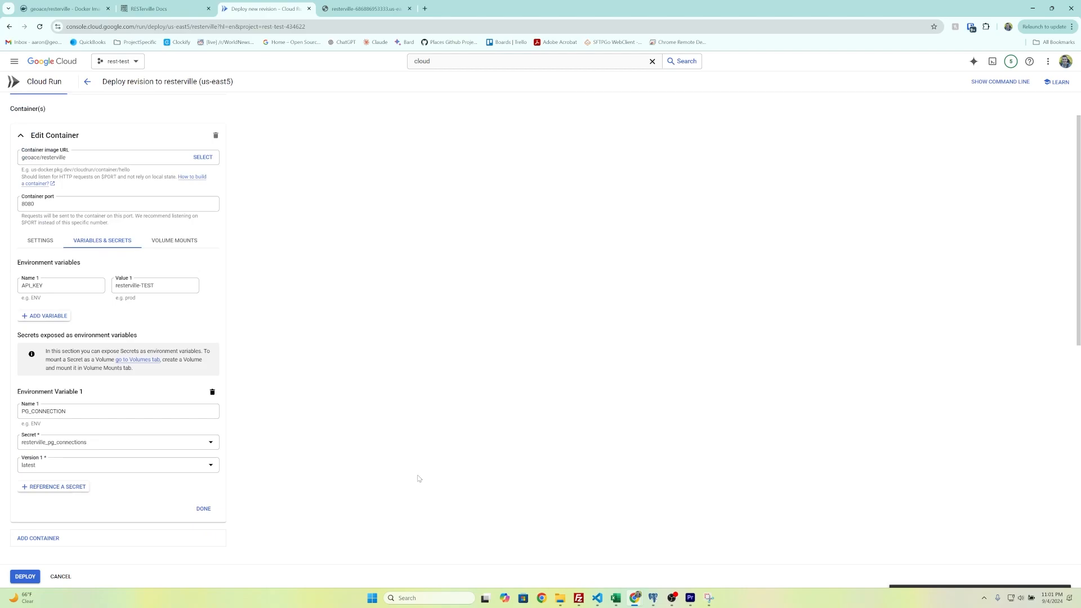
scroll(419, 479, "down", 2)
left_click(204, 428)
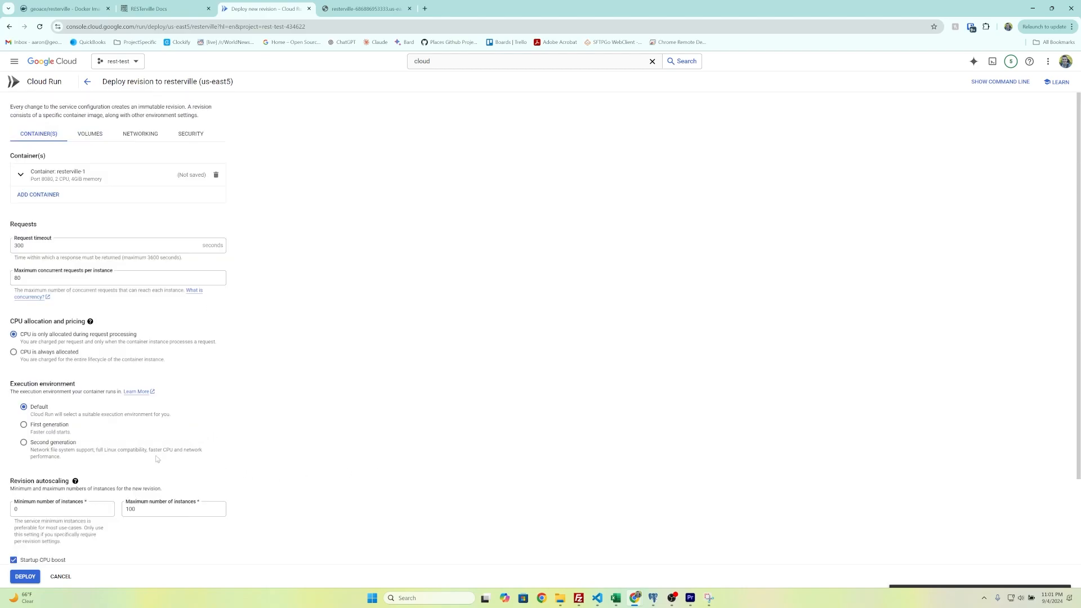
left_click(25, 577)
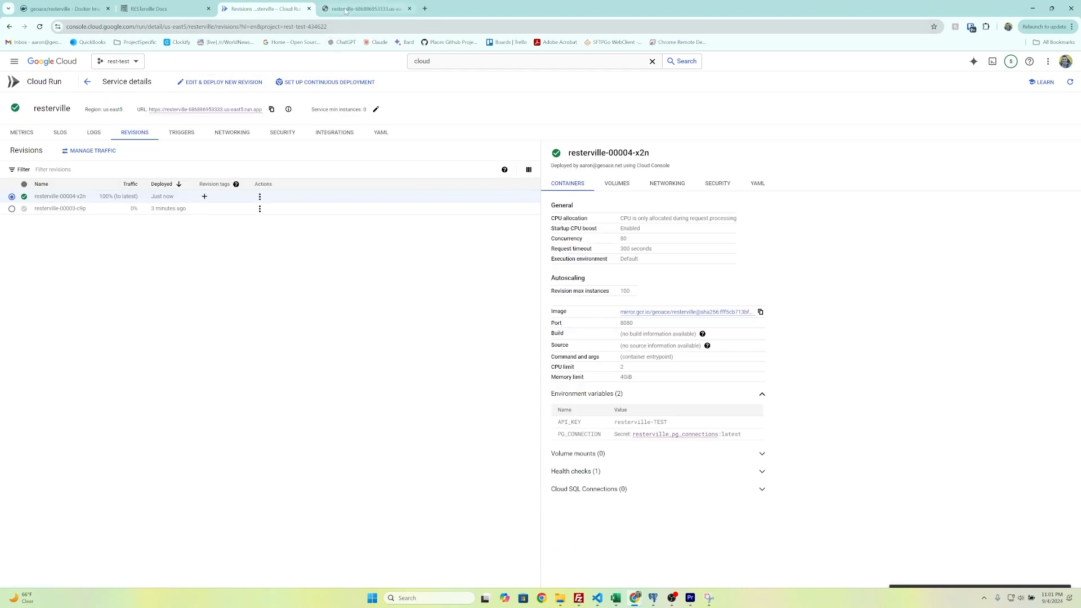
Switch to the open RESTerville pg_service page, reload it and examine the names in the returned services list
left_click(345, 9)
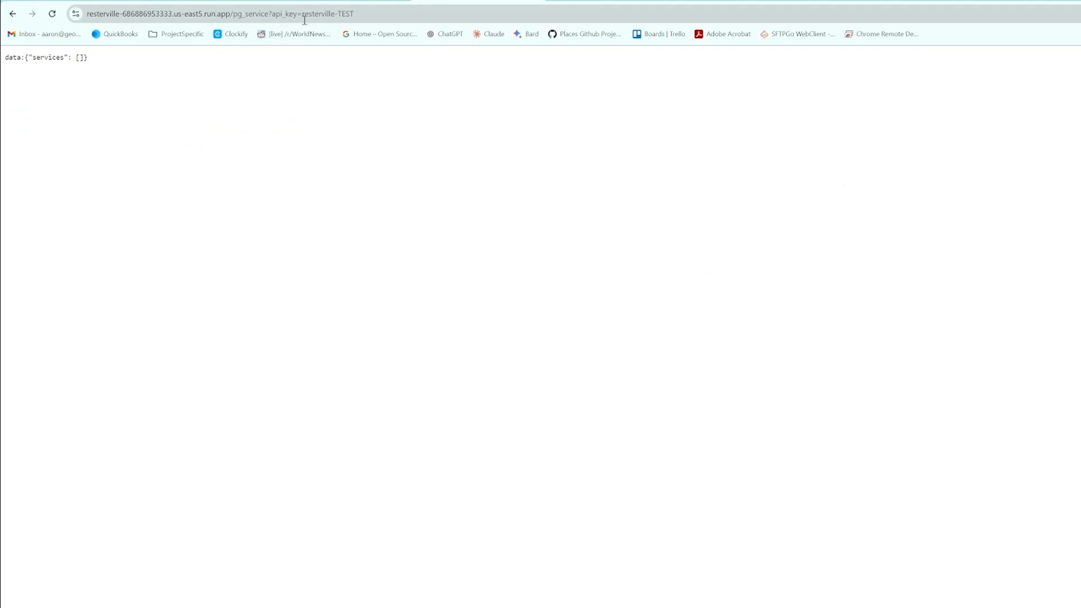
left_click(366, 17)
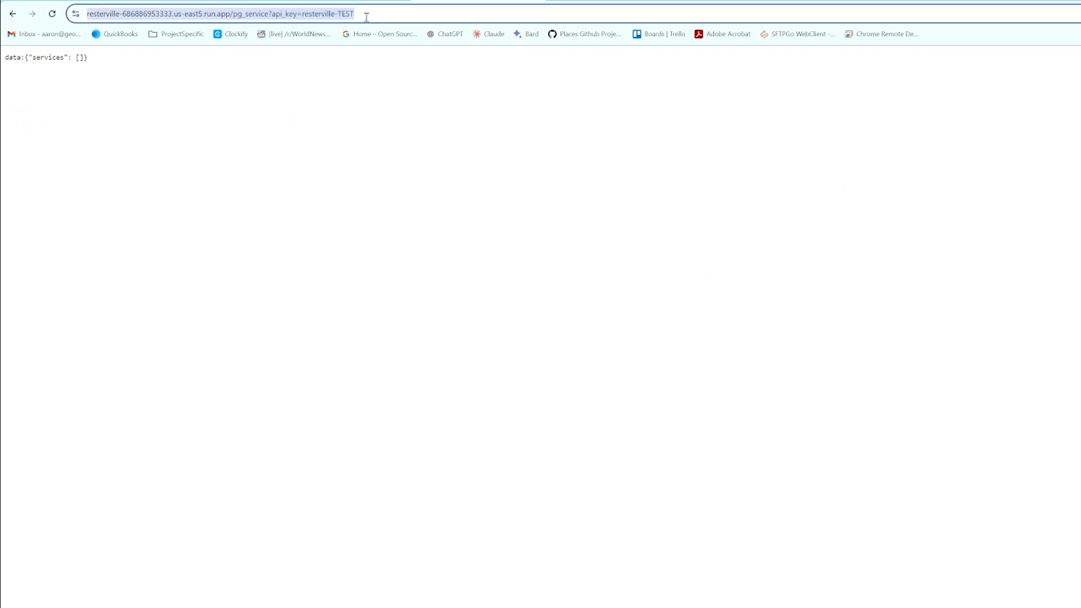
key("Return")
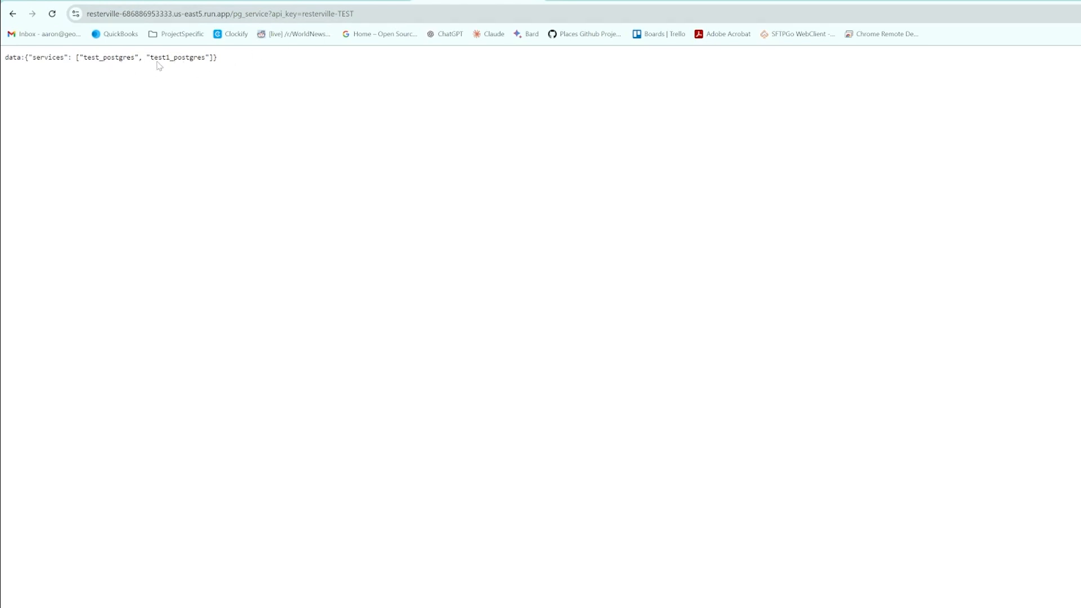
left_click_drag(83, 57, 149, 61)
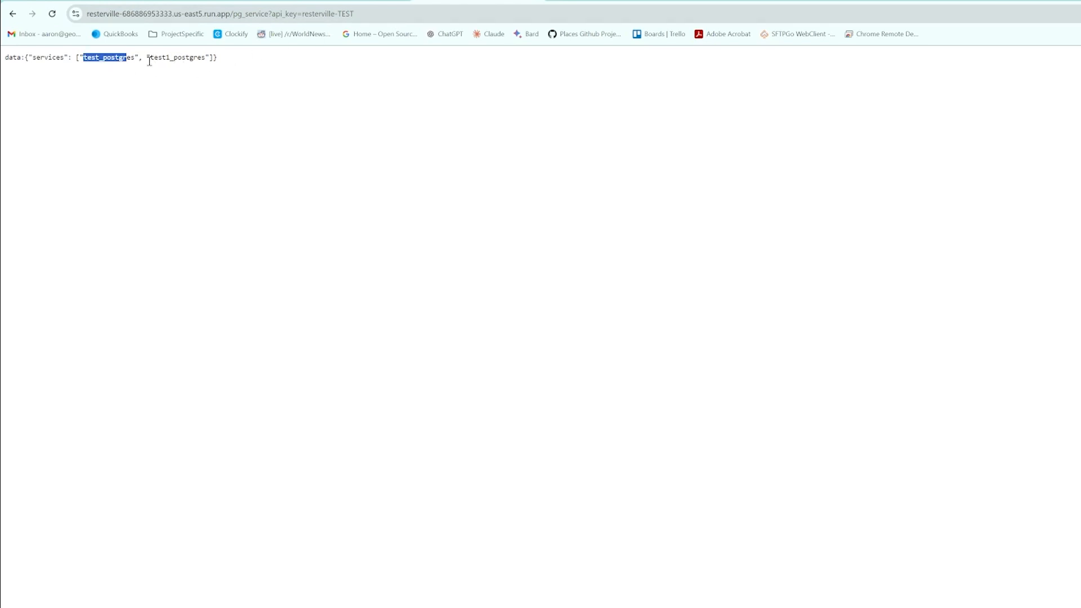
left_click(79, 56)
left_click_drag(84, 57, 136, 58)
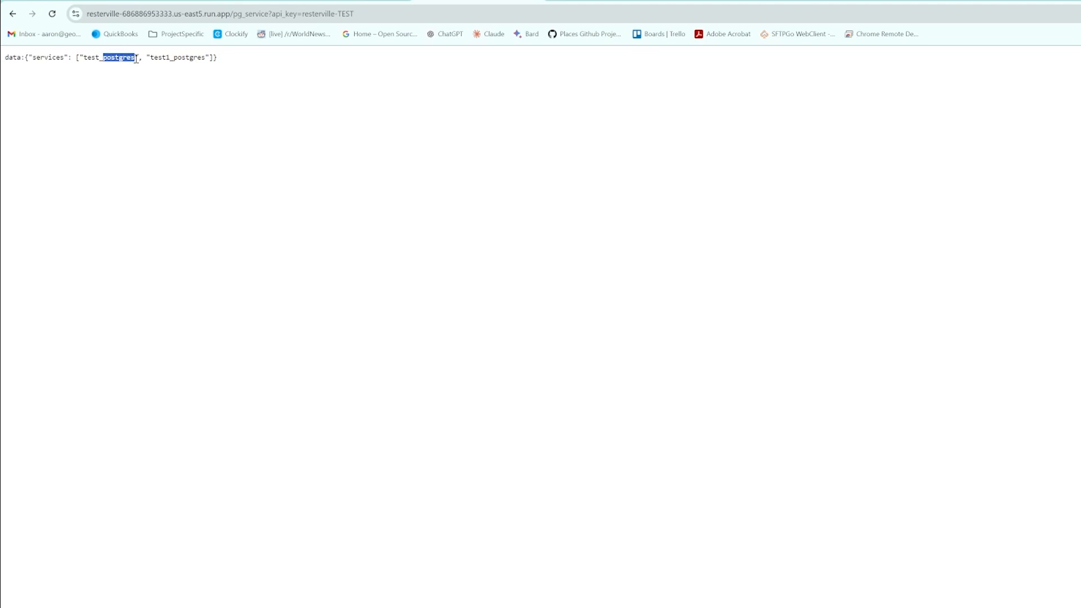